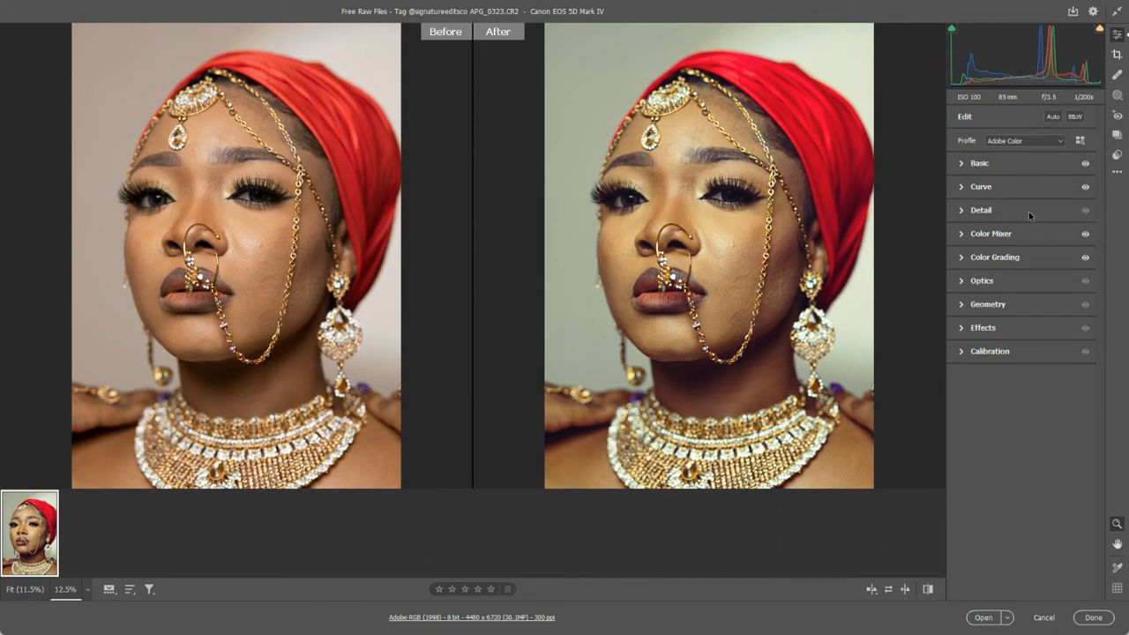
Raise the portrait's Detail sharpening to 150.
left_click(961, 214)
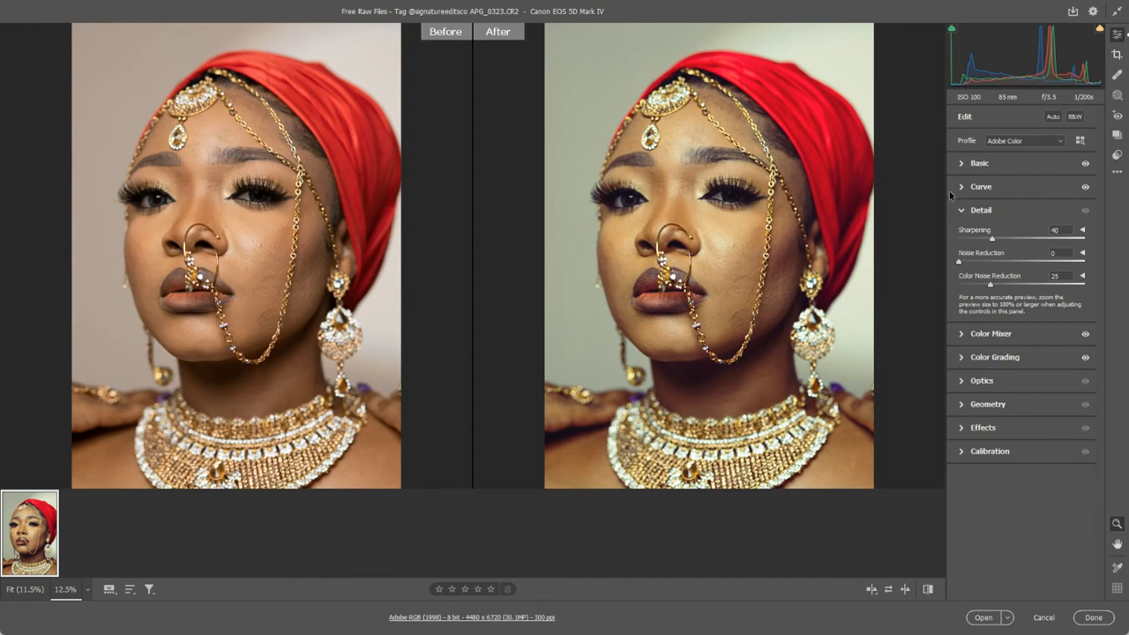
left_click(962, 164)
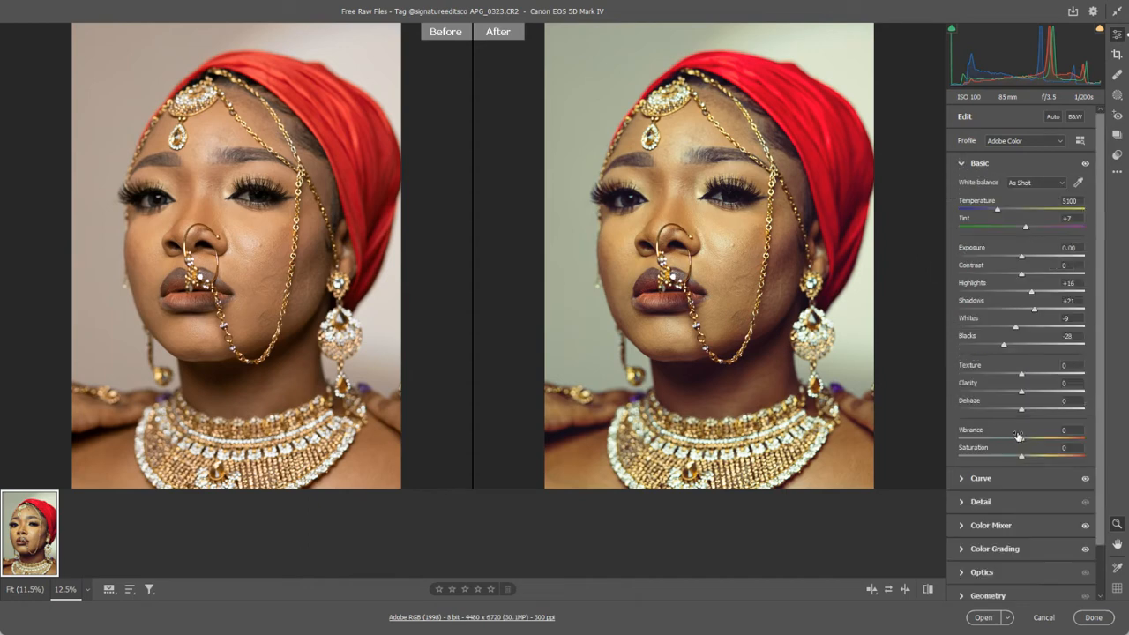
left_click(961, 165)
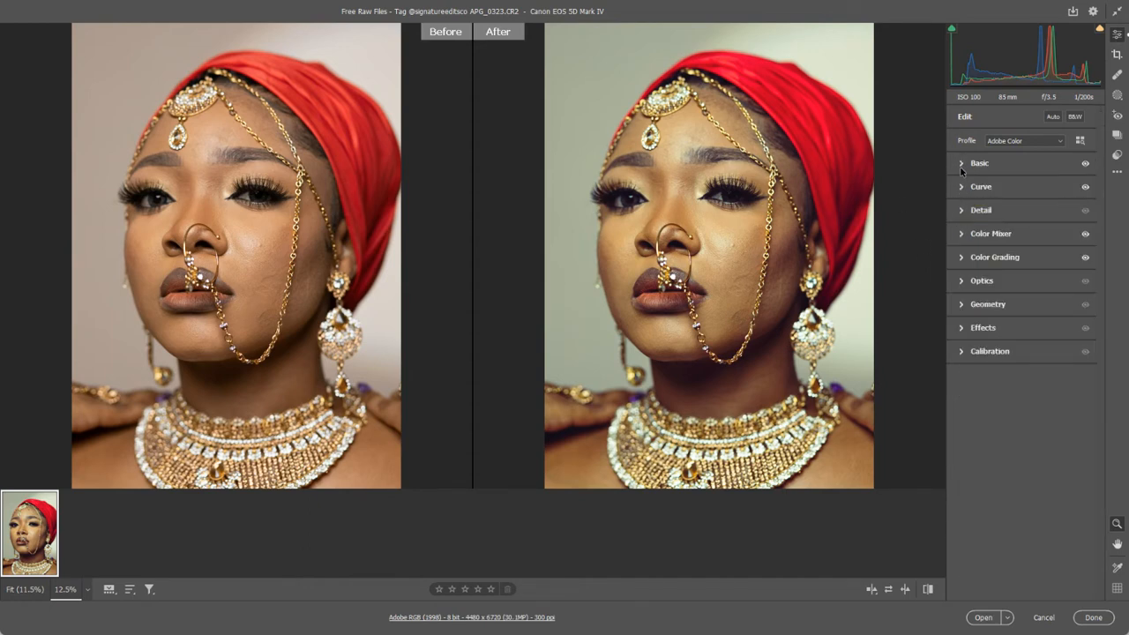
left_click(959, 217)
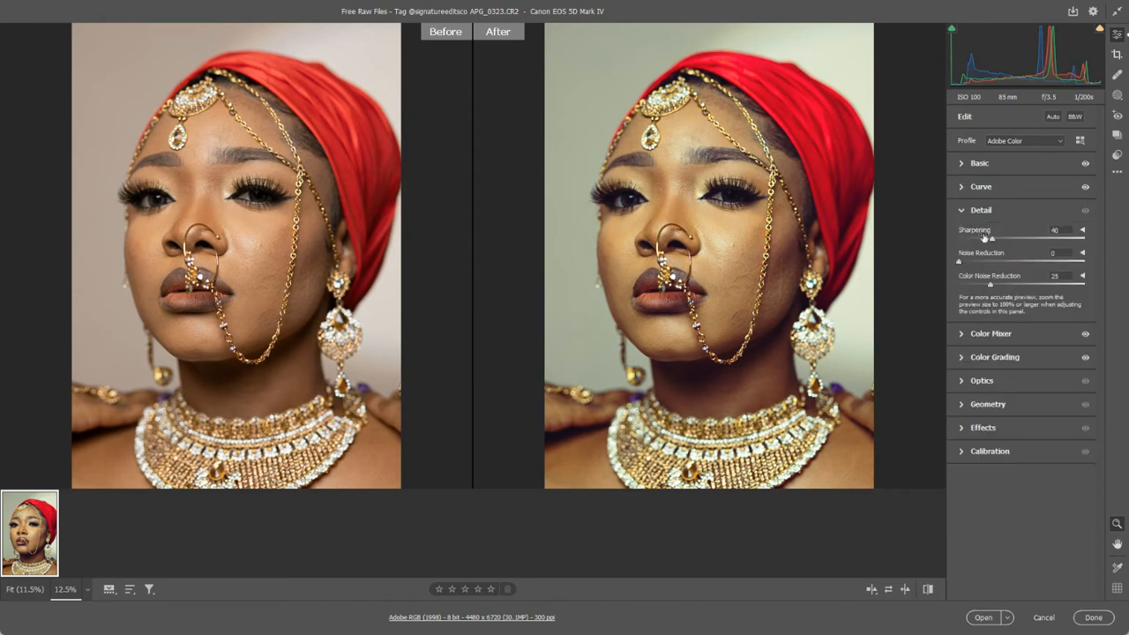
left_click_drag(990, 240, 1094, 245)
Compare the portrait repeatedly with and without the Detail adjustments to judge the sharpening.
left_click(1086, 213)
left_click(1086, 213)
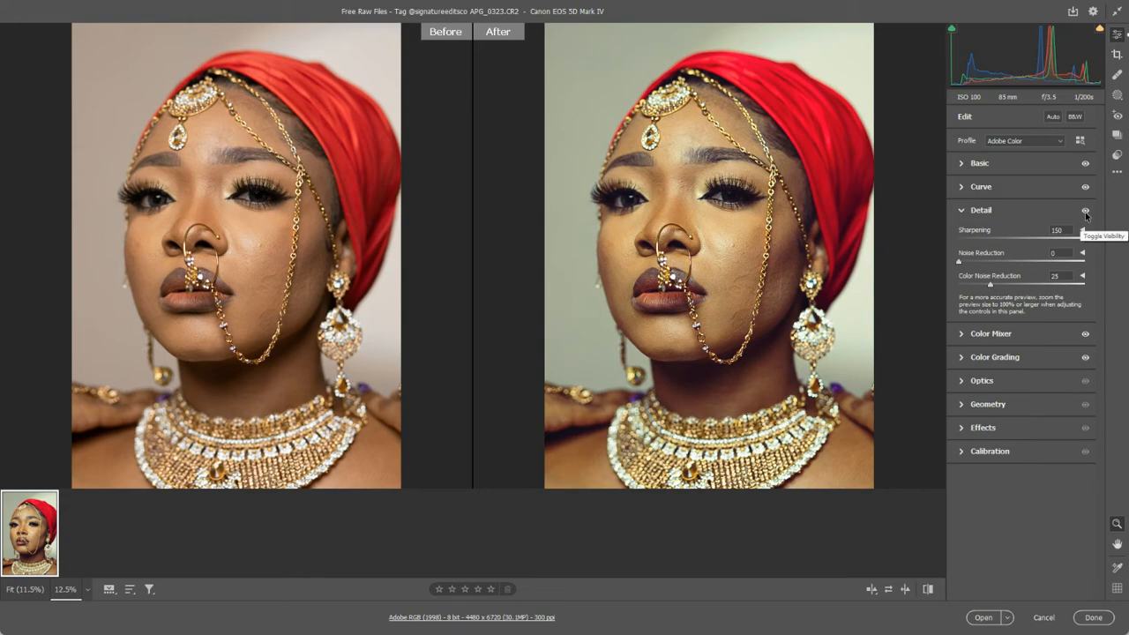
left_click(1085, 213)
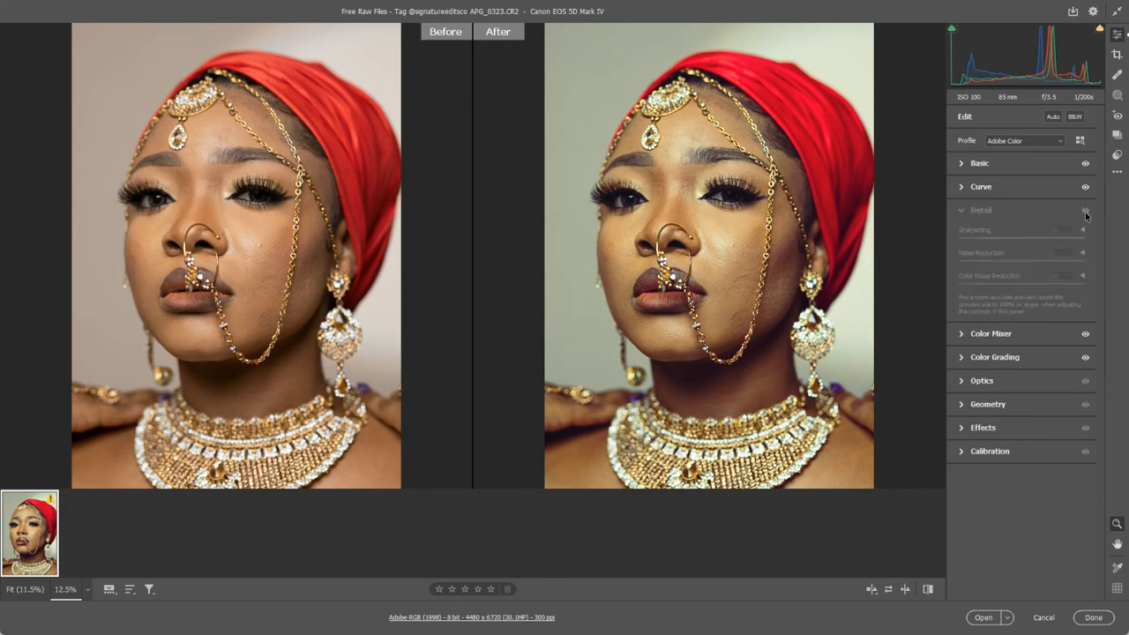
left_click(1085, 213)
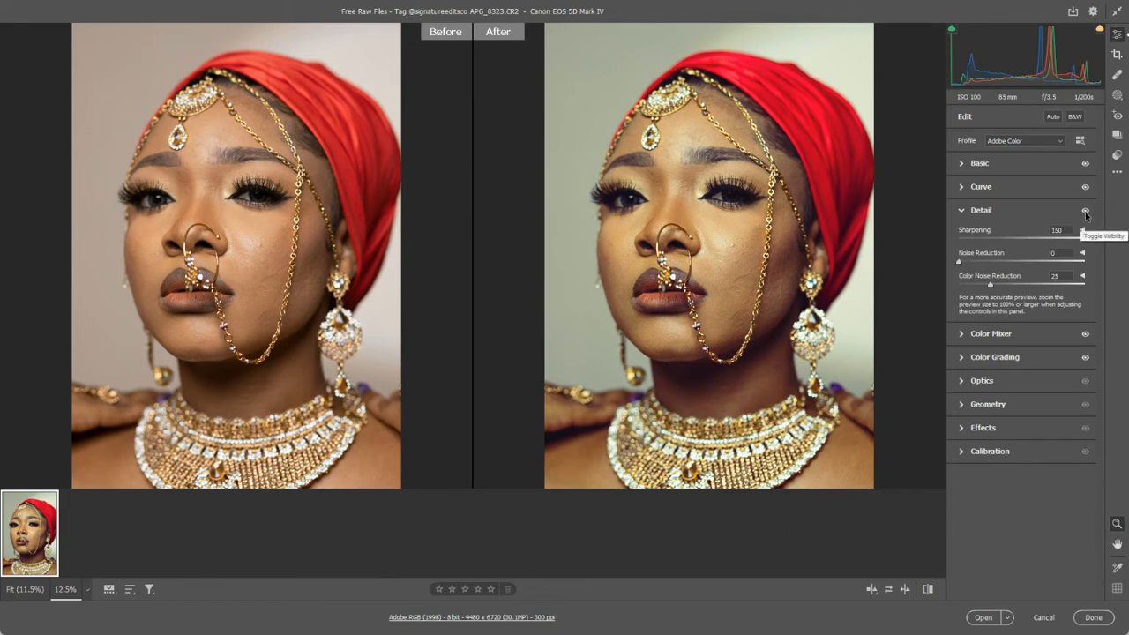
left_click(1085, 213)
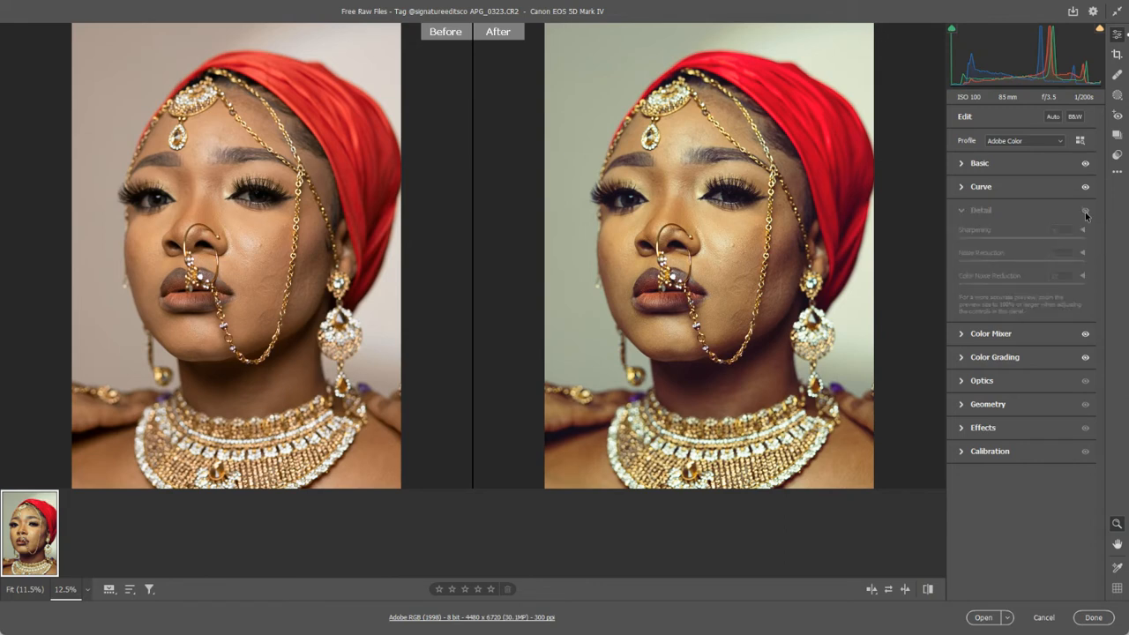
left_click(1086, 213)
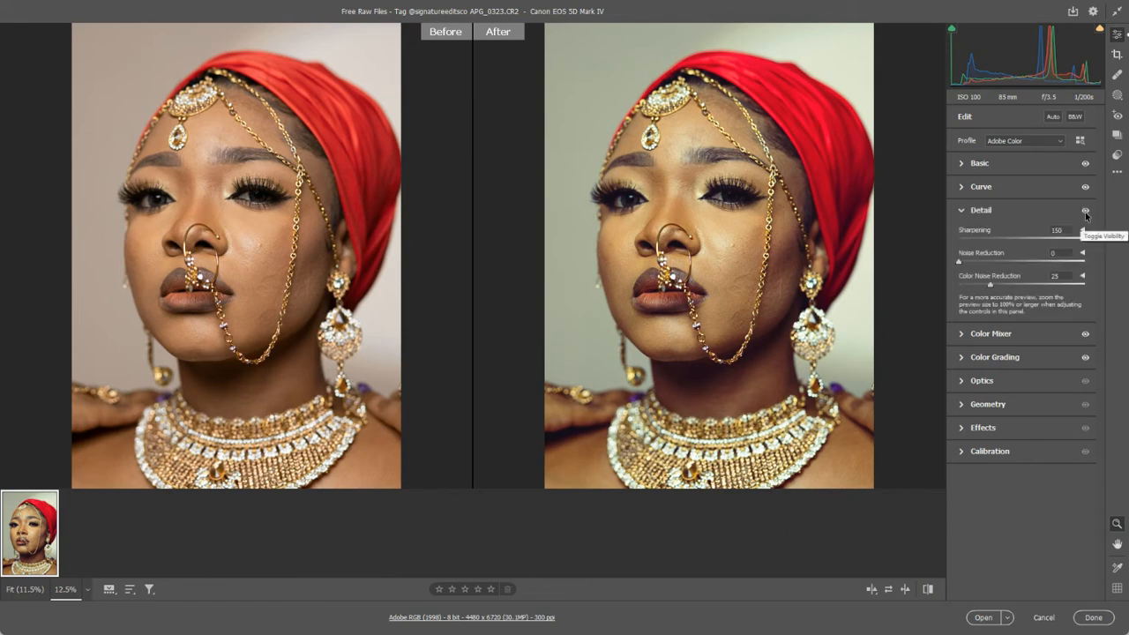
left_click(1086, 214)
left_click(1085, 213)
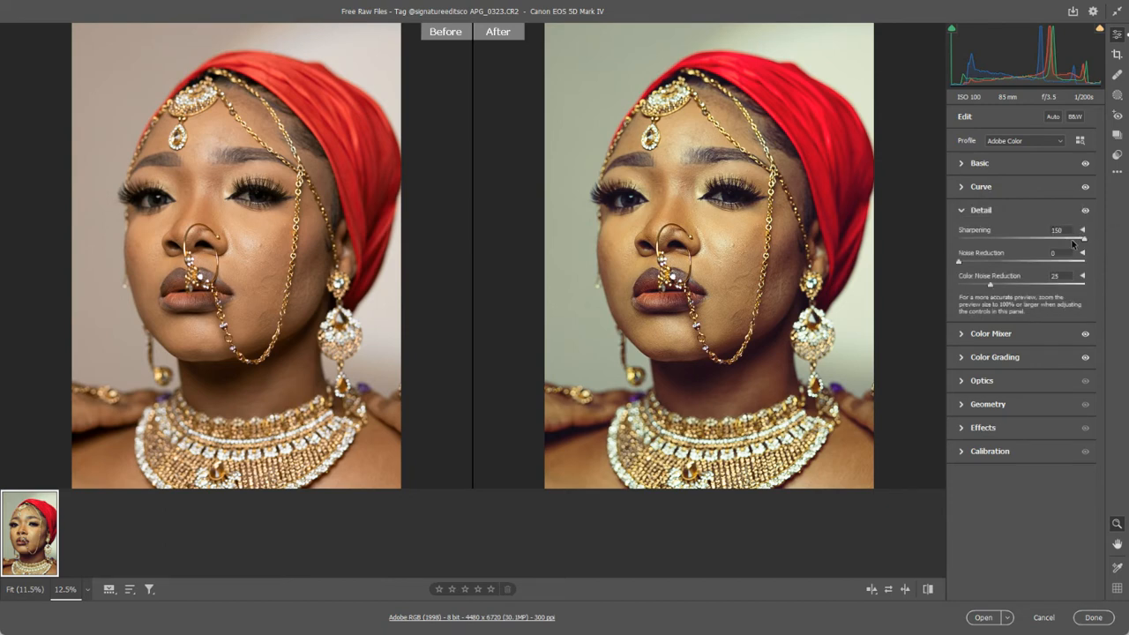
Reduce the sharpening to somewhat below its maximum and check the portrait with and without the Detail adjustments.
left_click_drag(1084, 240, 1059, 241)
left_click(1087, 212)
left_click(1086, 211)
left_click(961, 211)
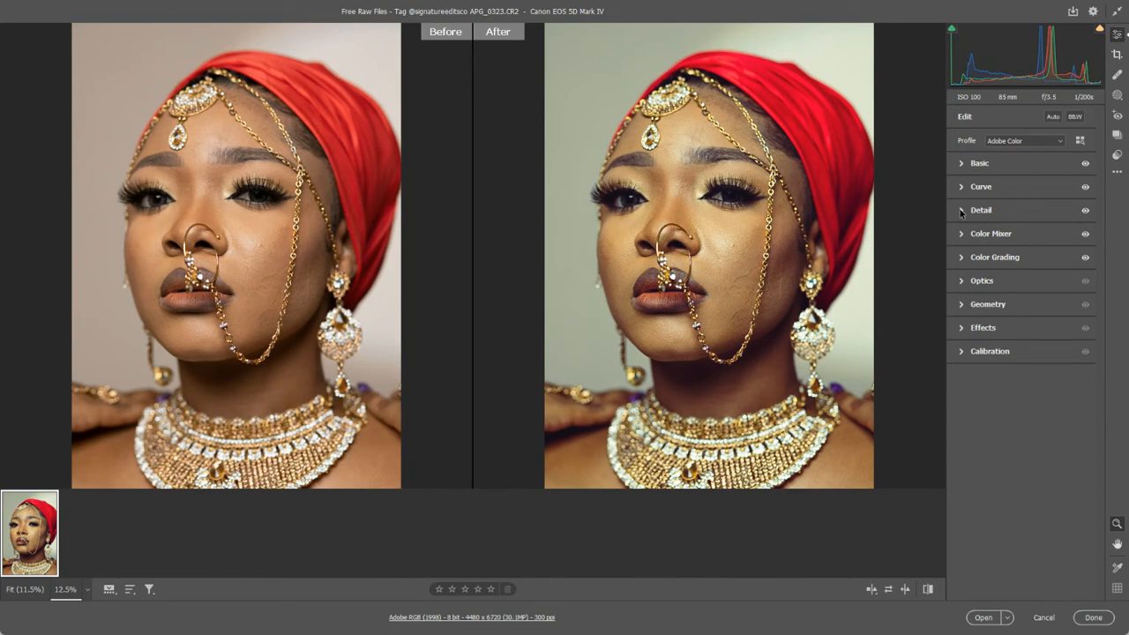
Set the Effects grain to 27 and examine the grain texture close up on the face.
left_click(962, 328)
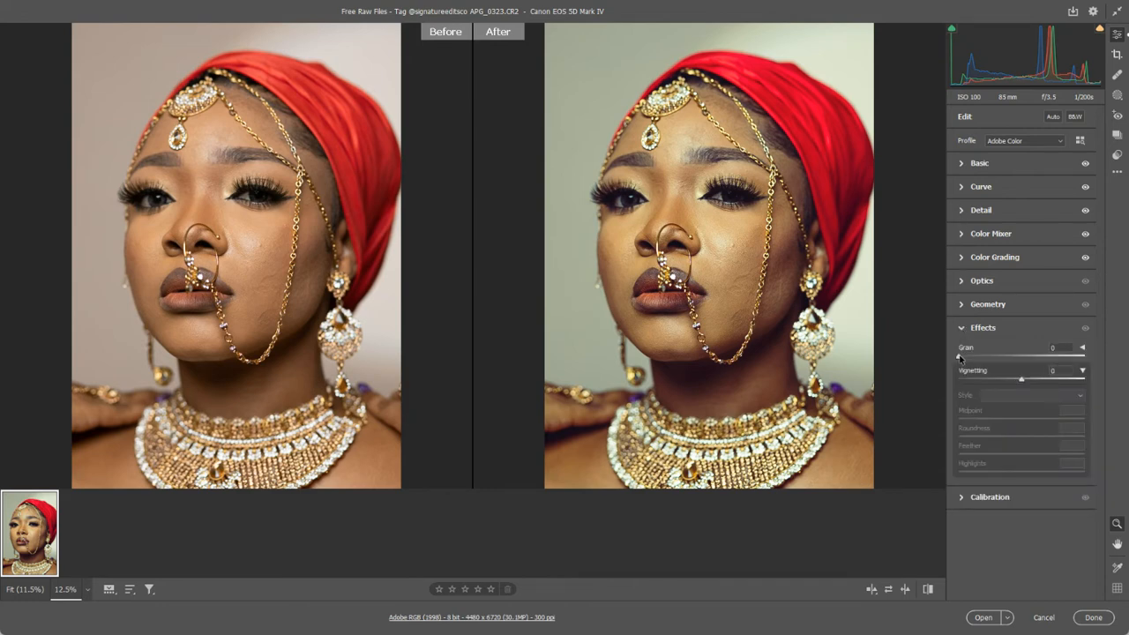
left_click_drag(960, 357, 992, 350)
key("ctrl+minus")
key("ctrl+plus")
key("ctrl+plus")
key("ctrl+plus")
key("ctrl+plus")
key("ctrl+plus")
key("ctrl+plus")
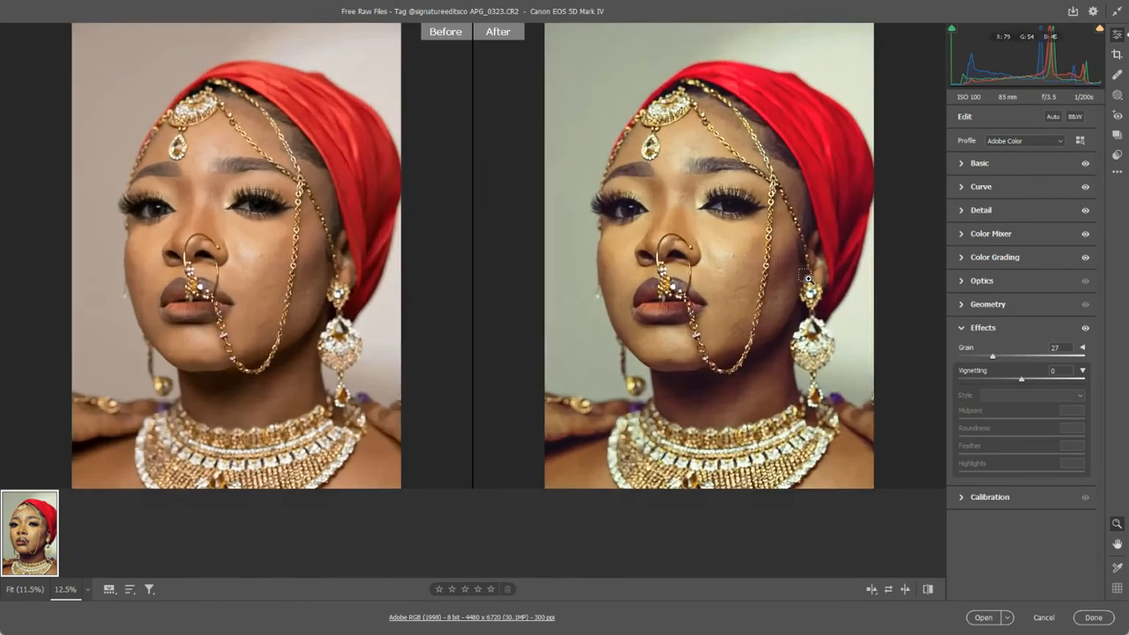
key("ctrl+minus")
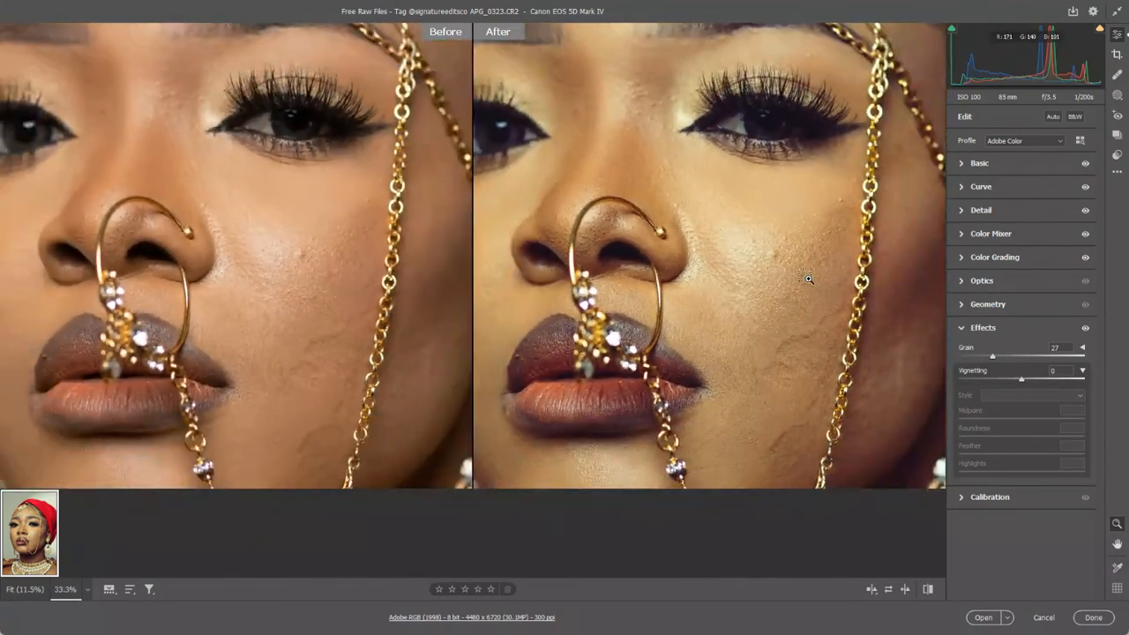
key("ctrl+minus")
key("ctrl+plus")
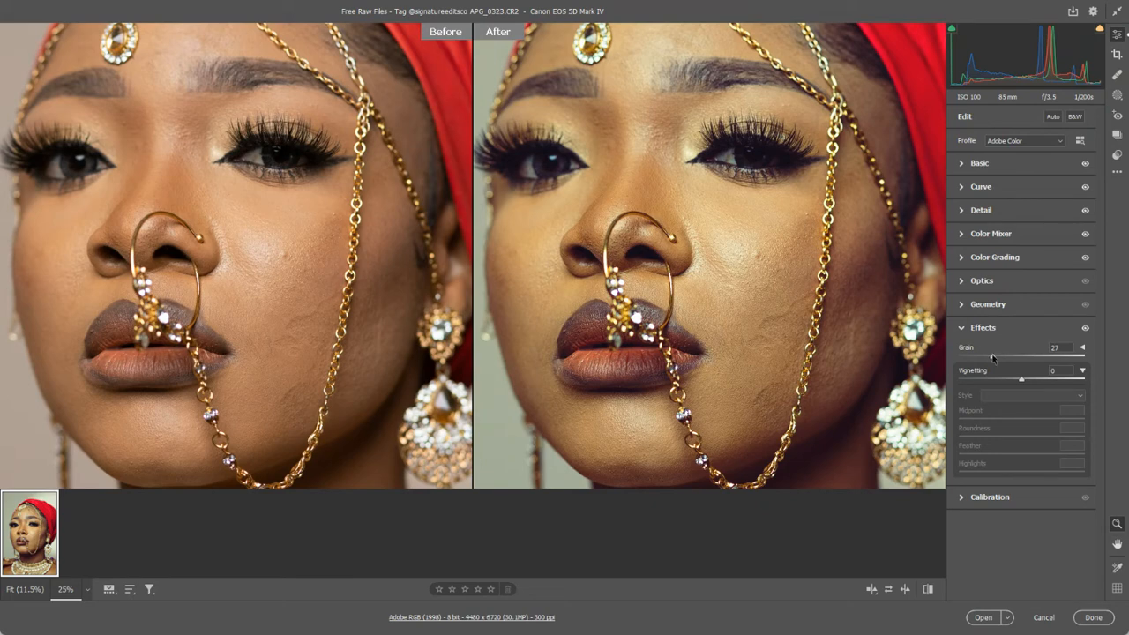
Test the grain at its maximum, then settle on a Grain value of 44.
left_click_drag(992, 357, 1114, 371)
left_click(1033, 357)
mouse_move(1033, 357)
left_mouse_down()
mouse_move(933, 347)
mouse_move(977, 363)
mouse_move(1015, 357)
left_mouse_up()
Apply vignetting of -13 with the Highlight Priority style and compare the portrait with and without the effects.
key("ctrl+minus")
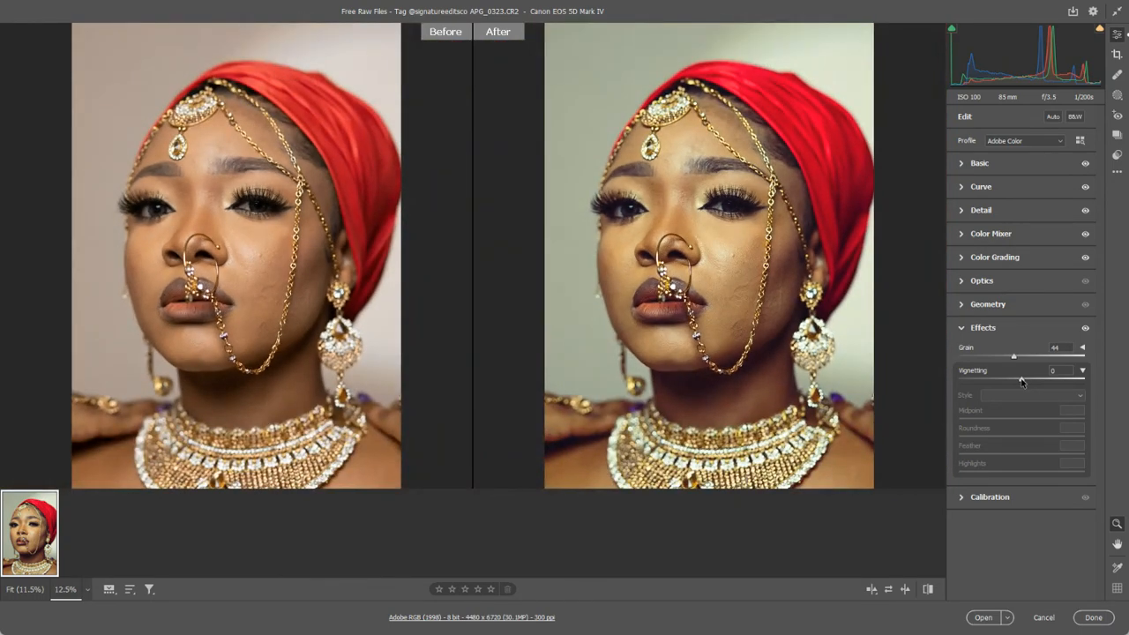
mouse_move(1022, 381)
left_mouse_down()
mouse_move(1122, 388)
mouse_move(937, 366)
mouse_move(1022, 381)
mouse_move(1012, 382)
left_mouse_up()
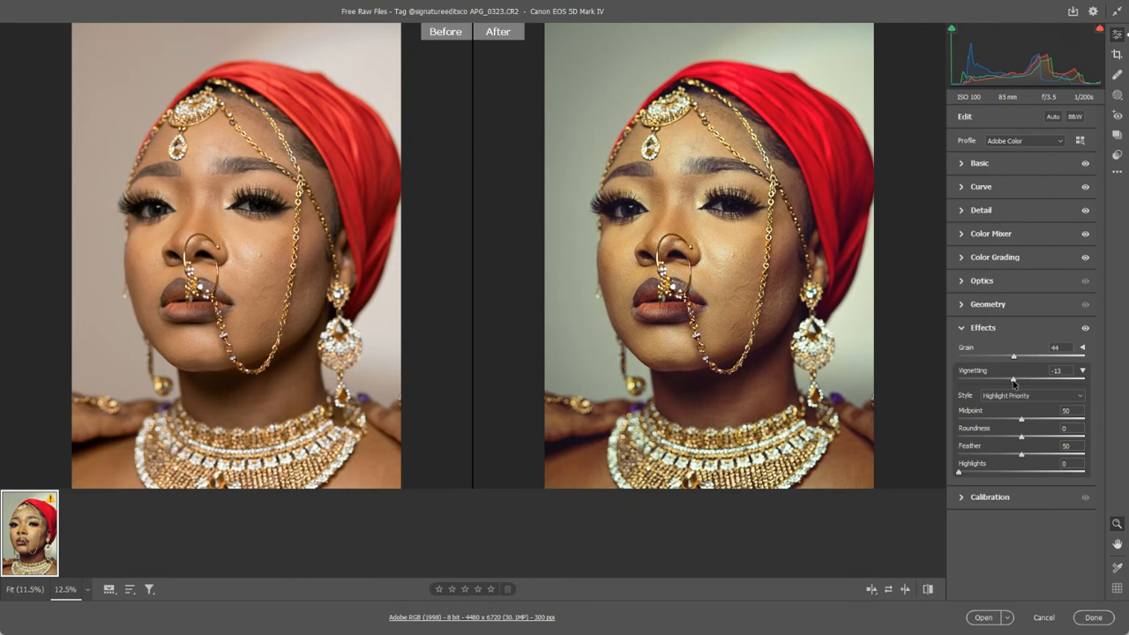
left_click(1085, 328)
left_click(1084, 328)
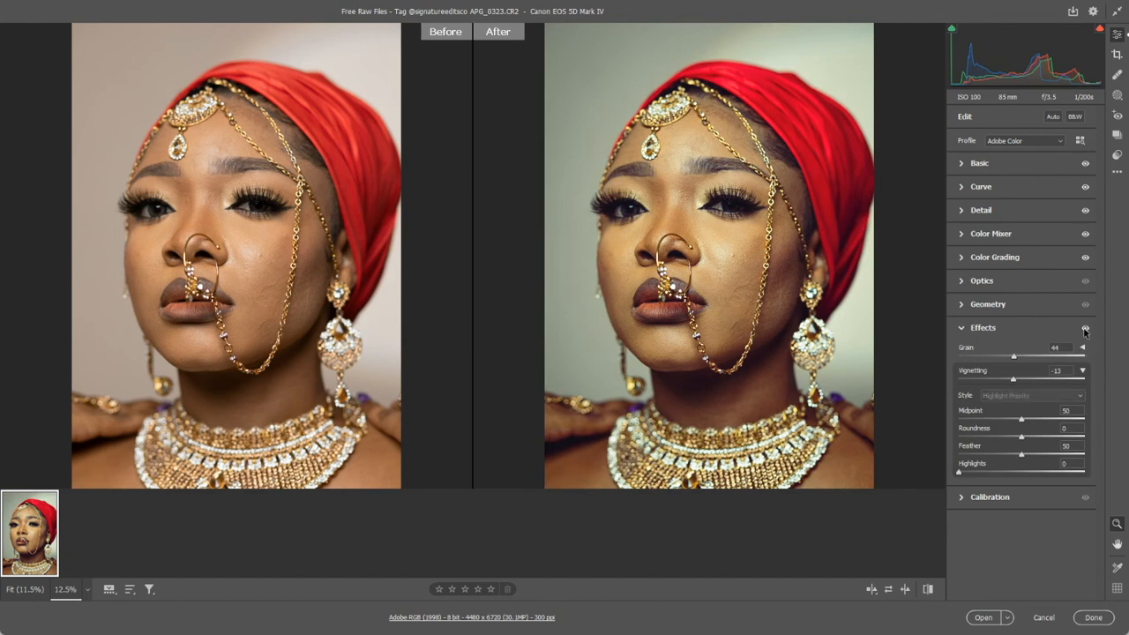
left_click(1085, 328)
left_click(1084, 328)
left_click(1012, 399)
left_click(1012, 406)
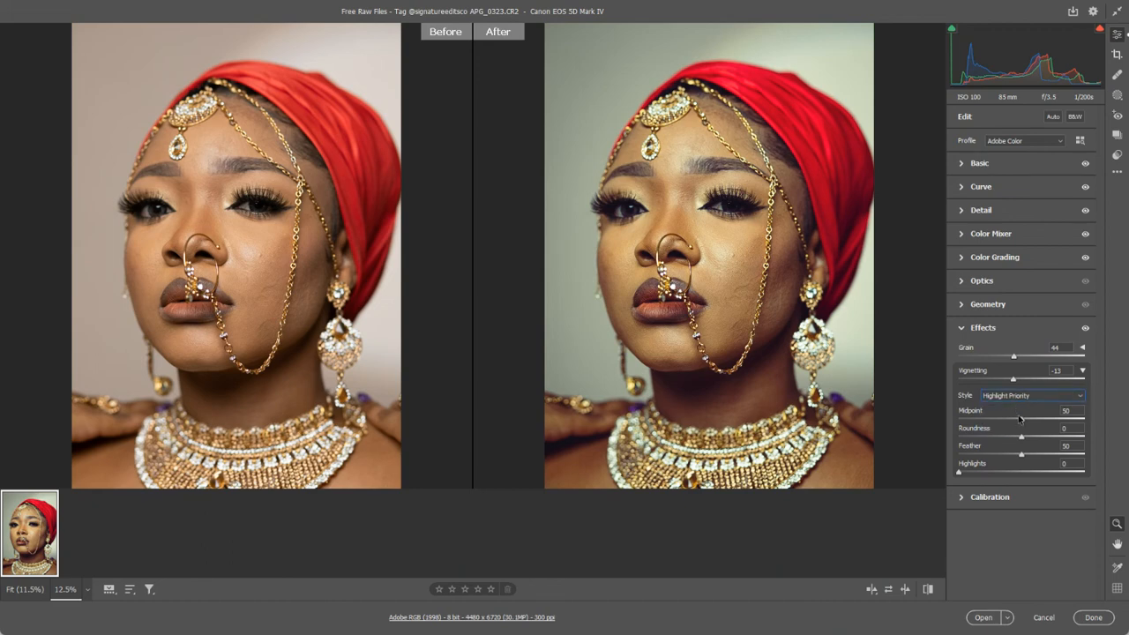
Try a vignette Midpoint of 0, restore it to 50, and set Feather to 57, comparing the portrait with and without the effects.
left_click_drag(1022, 423, 947, 417)
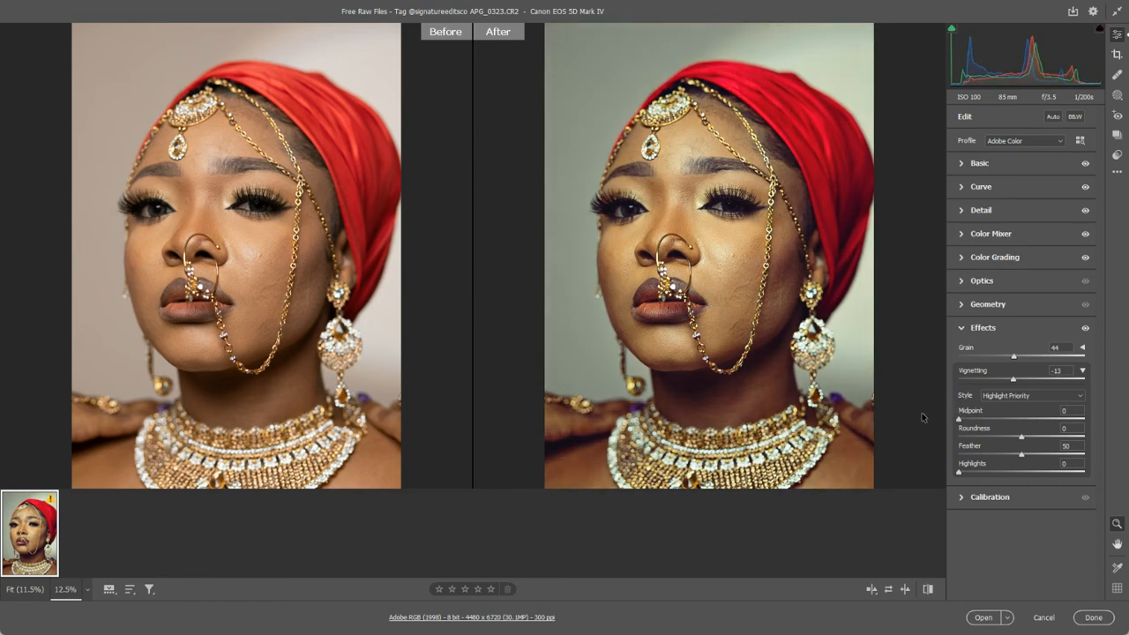
left_click_drag(960, 419, 1021, 423)
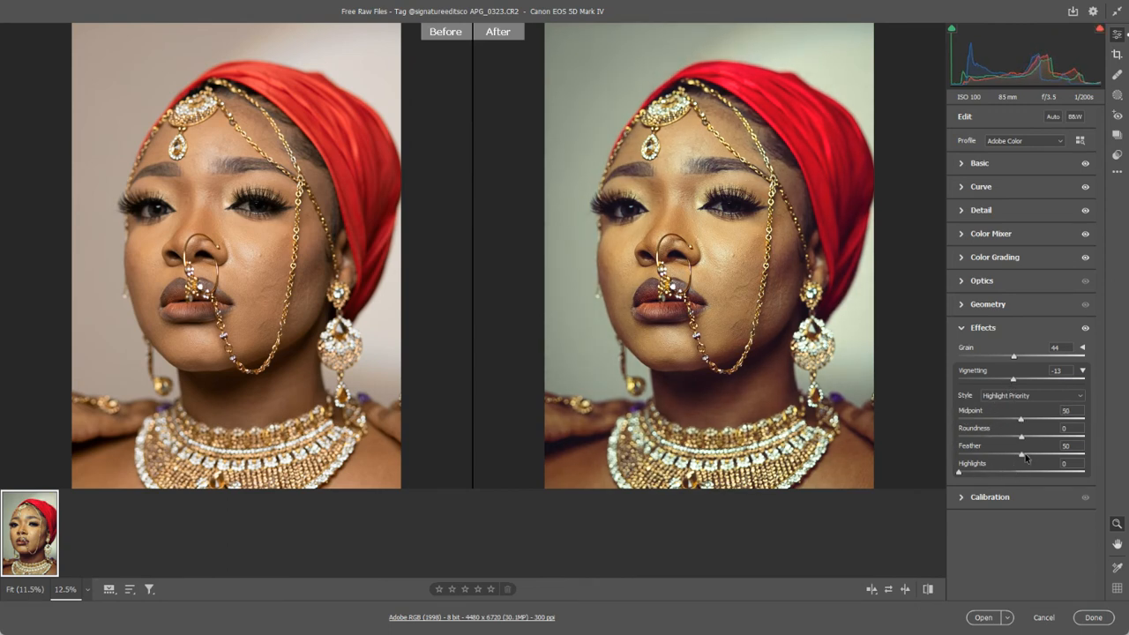
left_click_drag(1022, 446, 1032, 457)
left_click(1085, 329)
left_click(1086, 329)
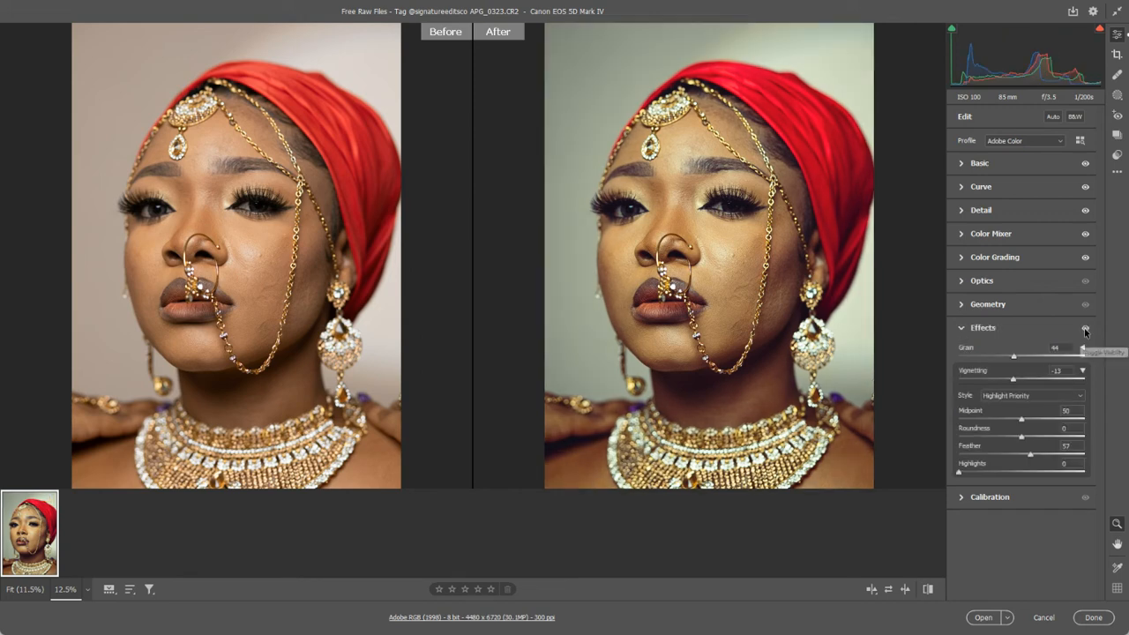
left_click(1085, 329)
left_click(1086, 329)
left_click(963, 328)
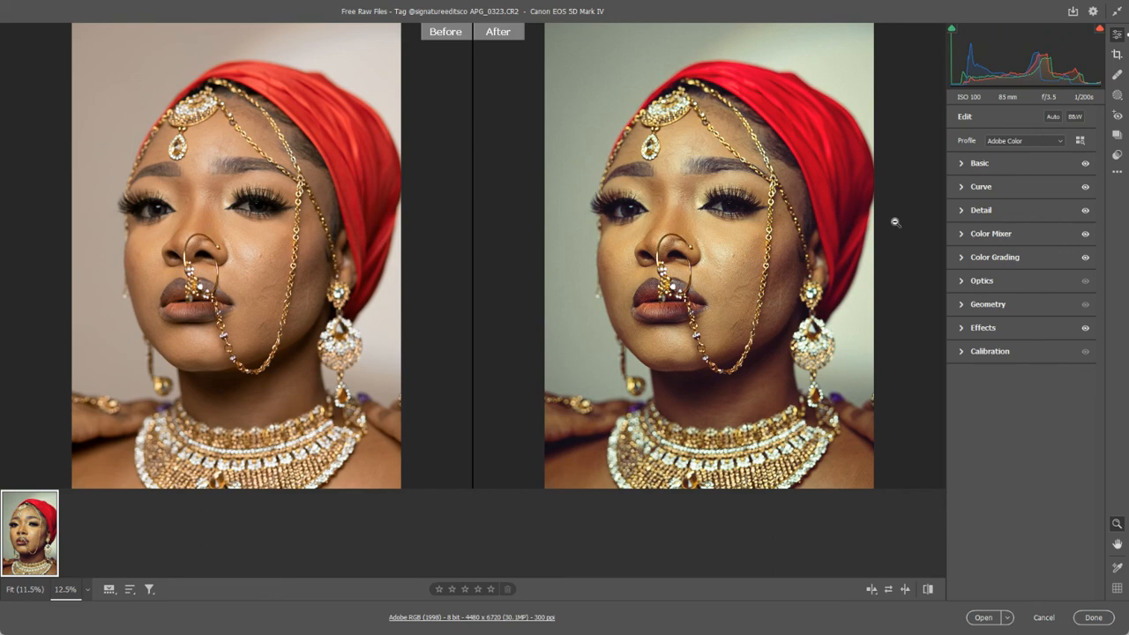
Open the Windows Start menu.
key("super")
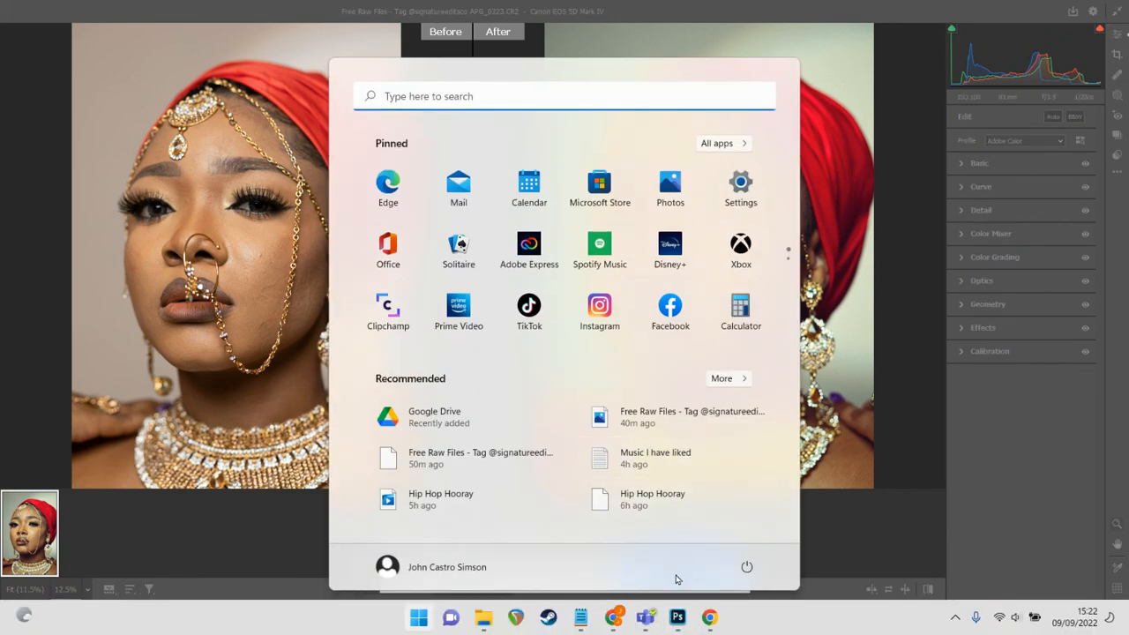